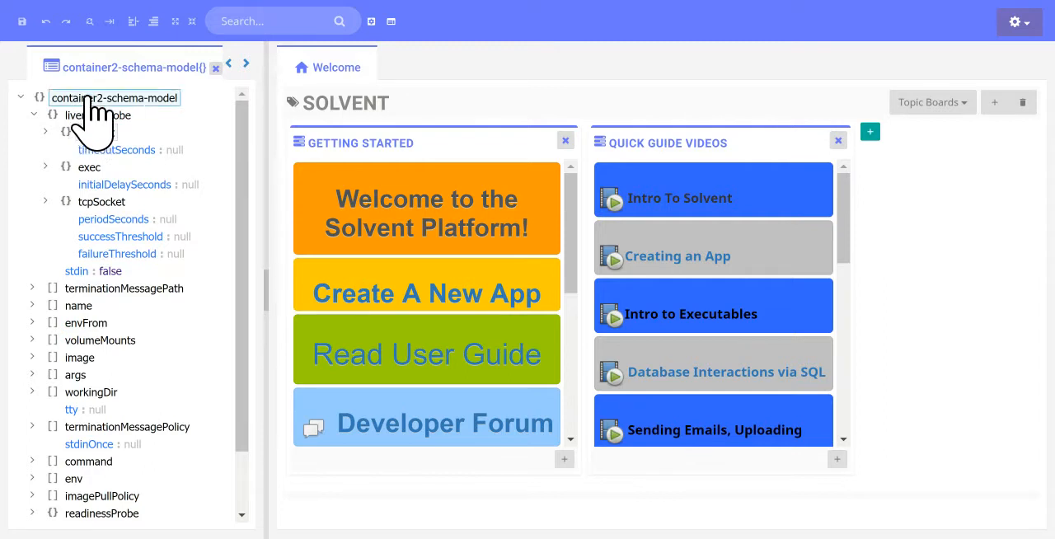
Open the parameter definitions of container2-schema-model and terminationMessagePath in separate tabs, and close both.
click(88, 101)
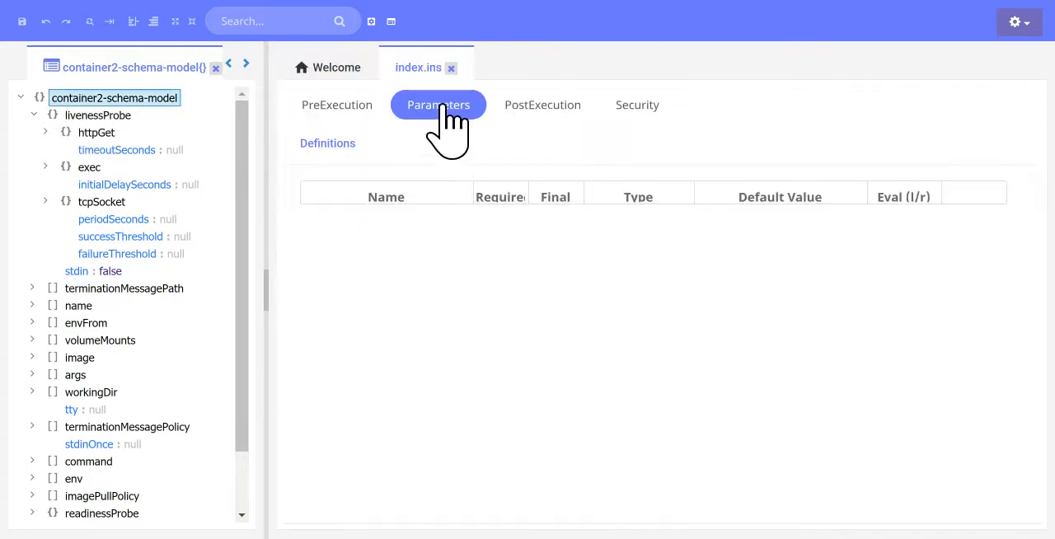
click(101, 289)
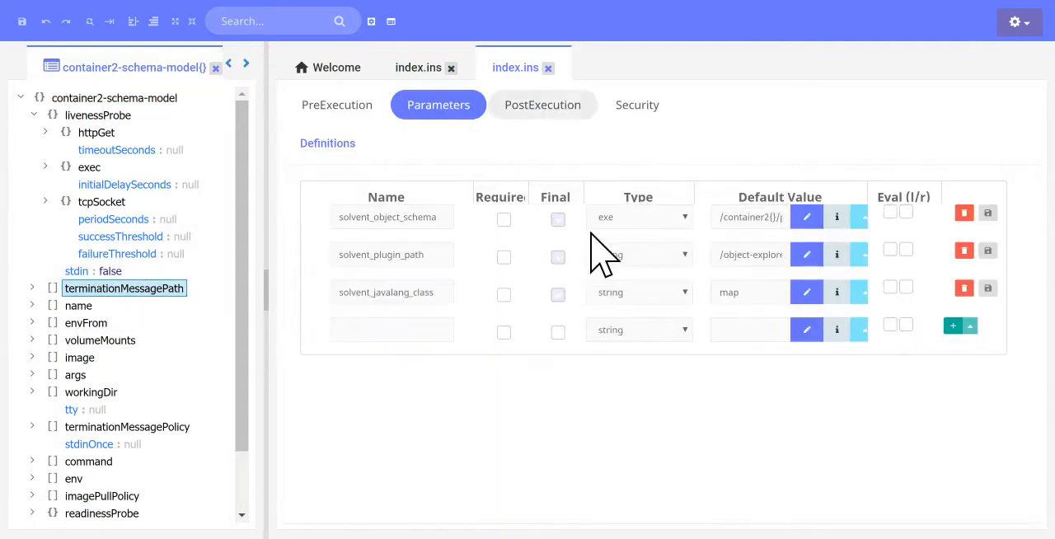
click(547, 69)
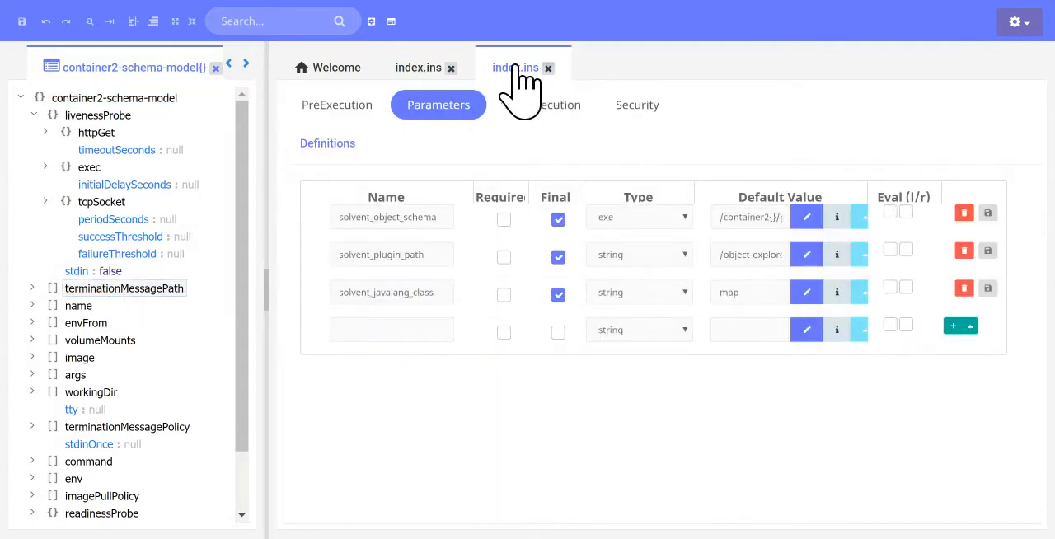
click(451, 67)
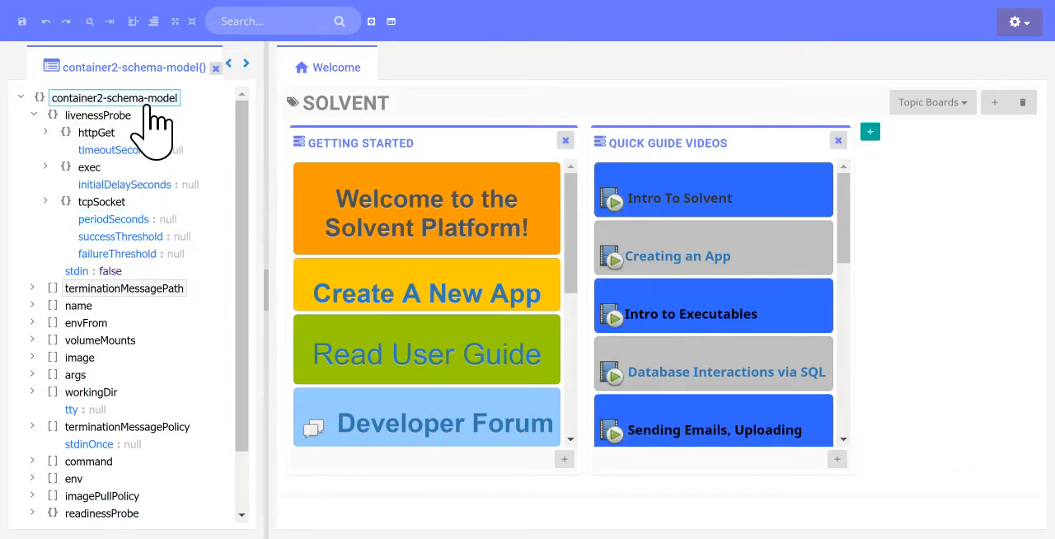
Open container2-schema-model in a pinned tab and browse forward to livenessProbe's definitions and back to the root object.
right_click(152, 109)
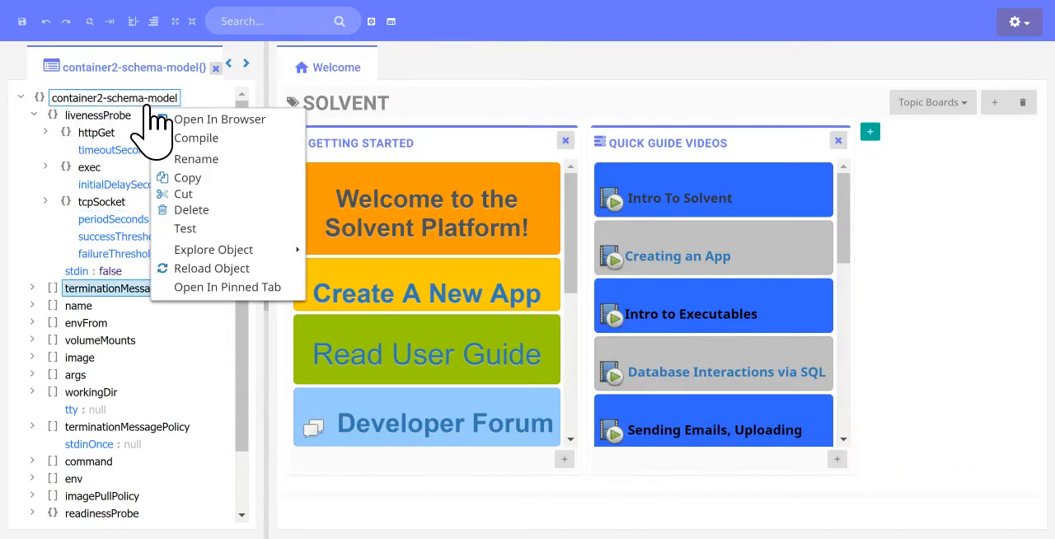
click(220, 289)
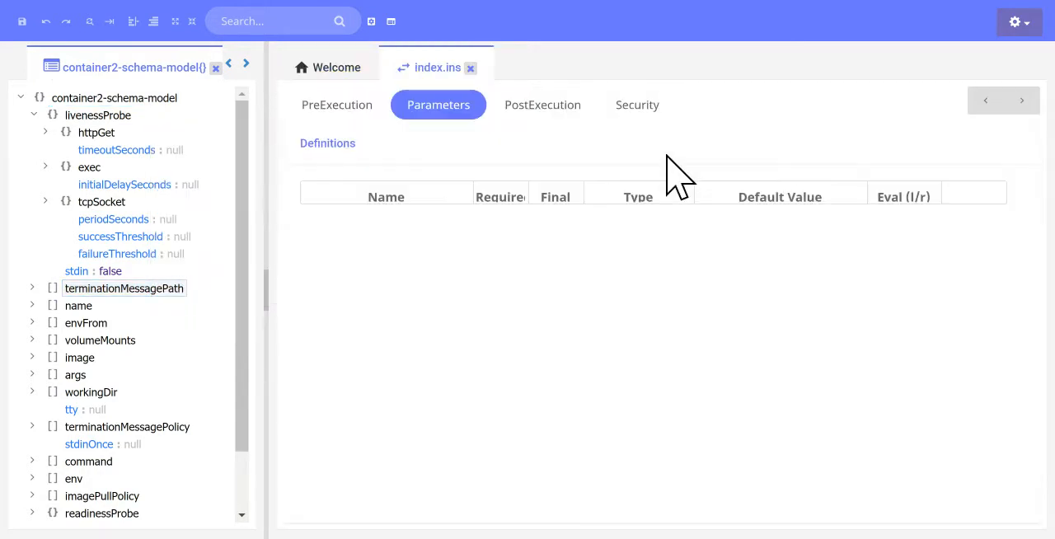
click(1022, 99)
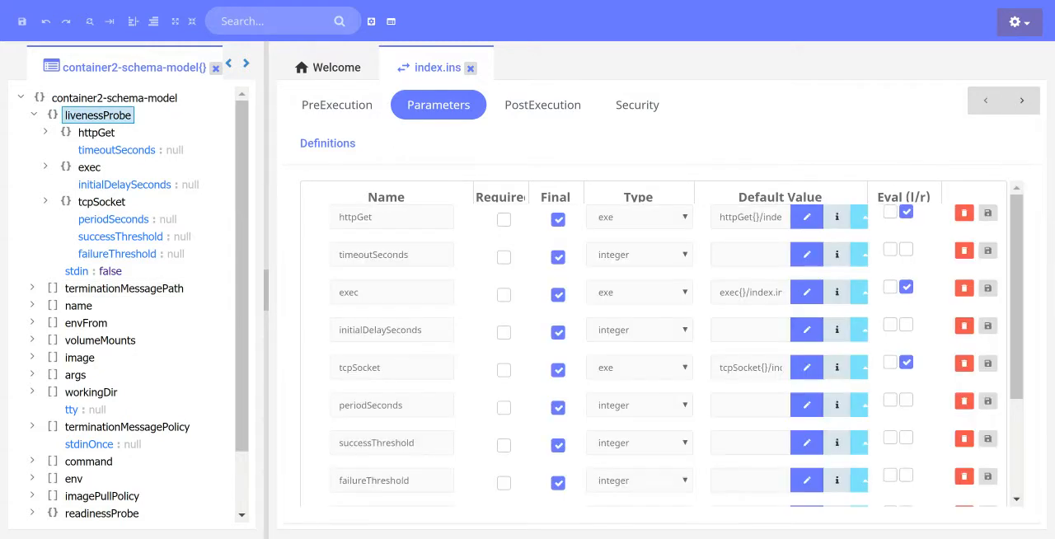
click(987, 100)
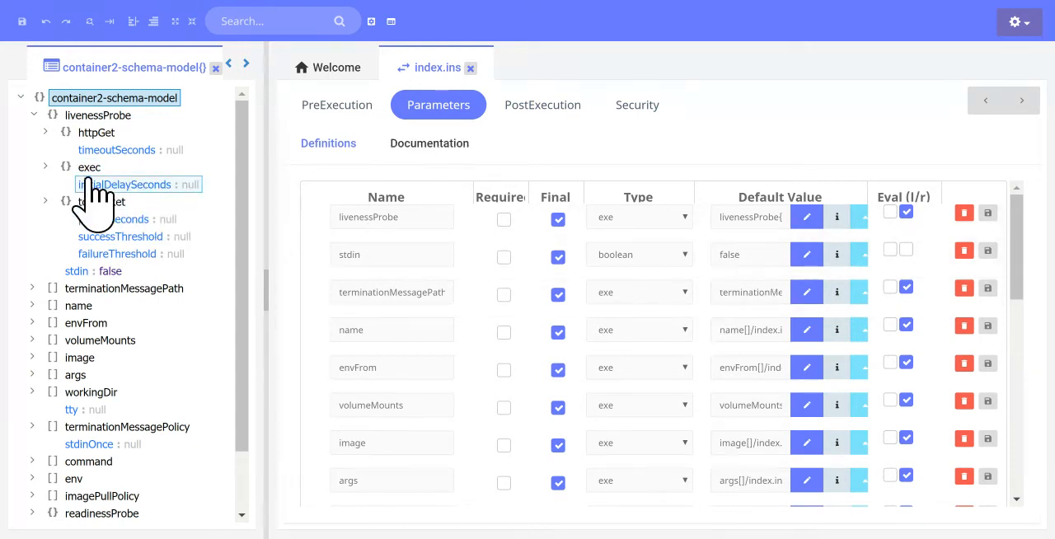
Set the default value of the stdin parameter to true, save it, and check the object tree.
scroll(132, 223, down, 3)
scroll(160, 247, up, 3)
click(750, 262)
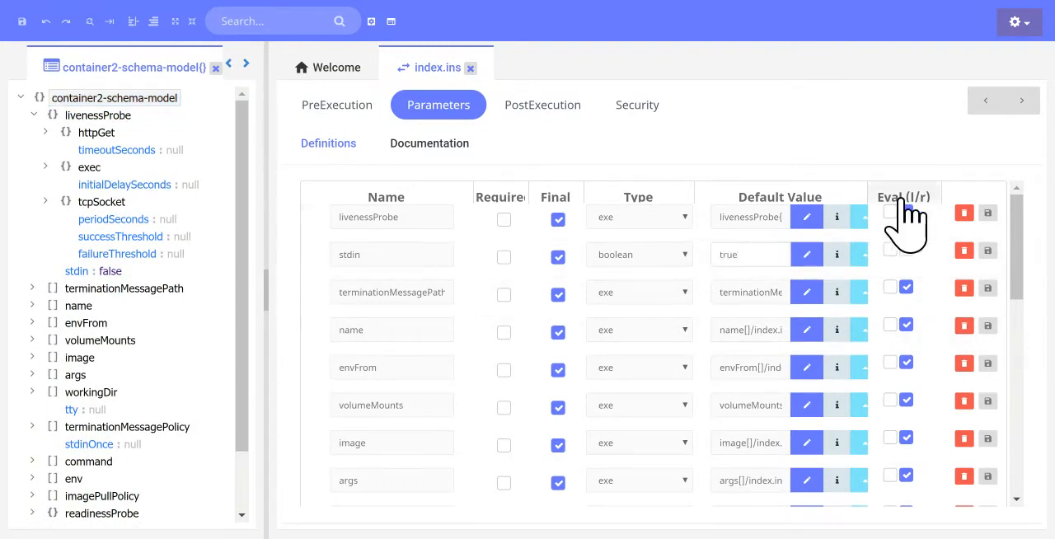
click(988, 250)
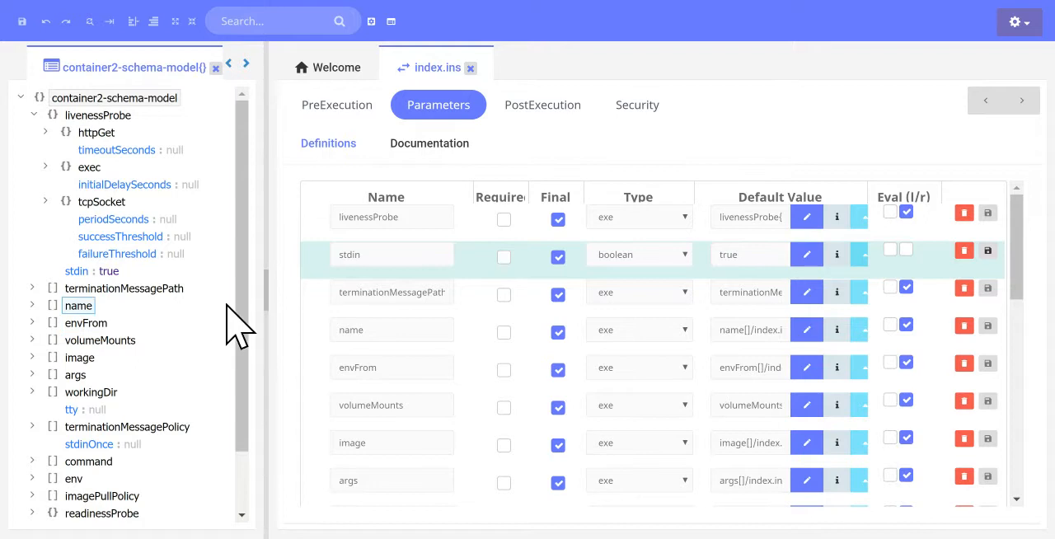
scroll(197, 318, down, 2)
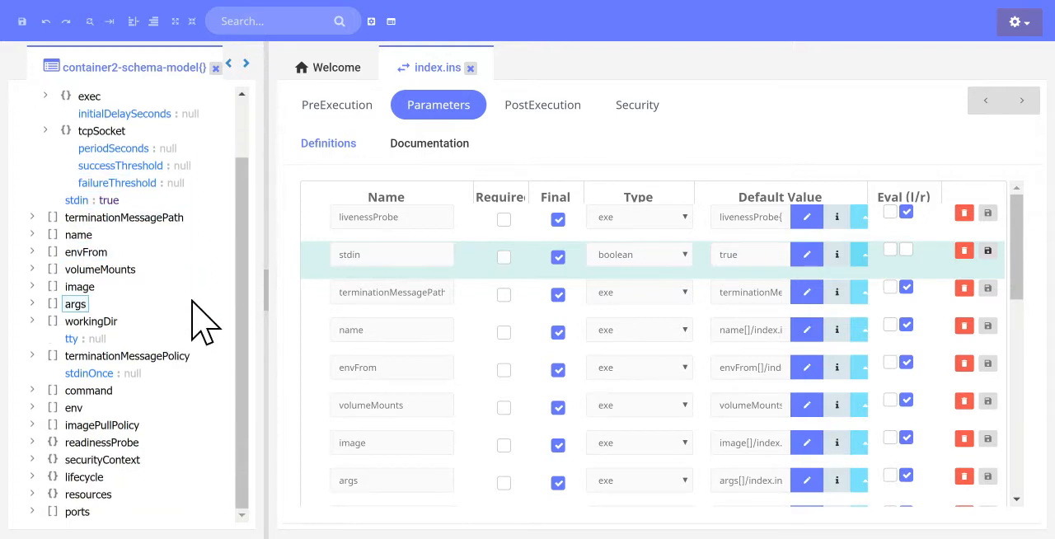
scroll(200, 322, up, 2)
Fill the new parameter row's name from the object schema, trying workingDir and switching to terminationMessagePolicy.
scroll(857, 395, down, 10)
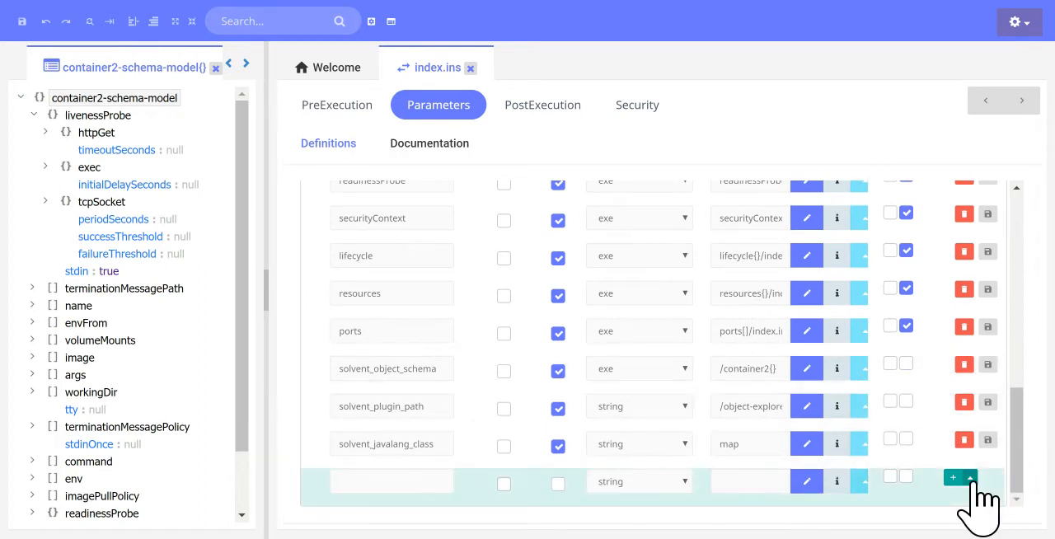
click(971, 480)
scroll(927, 362, down, 4)
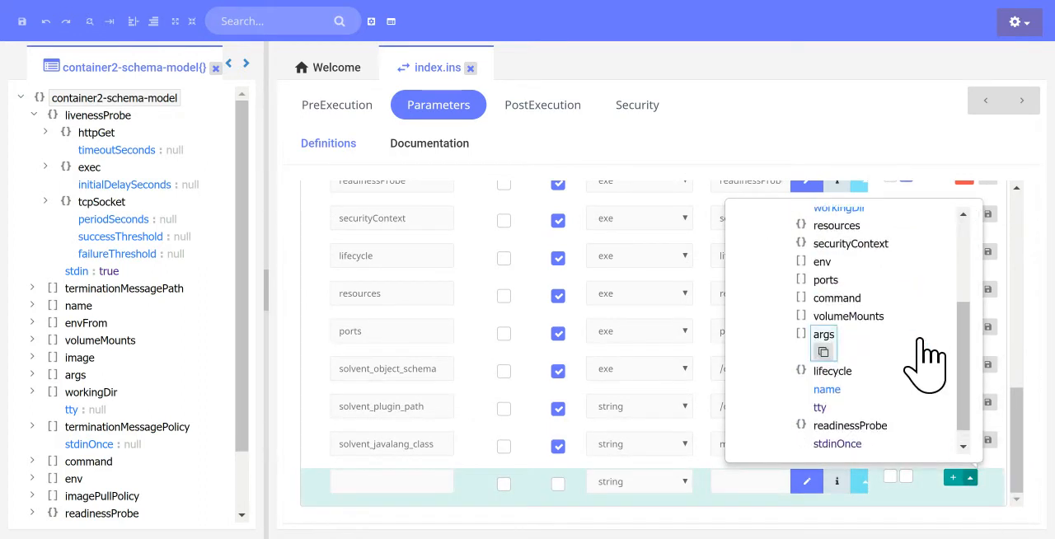
scroll(929, 359, up, 2)
click(840, 291)
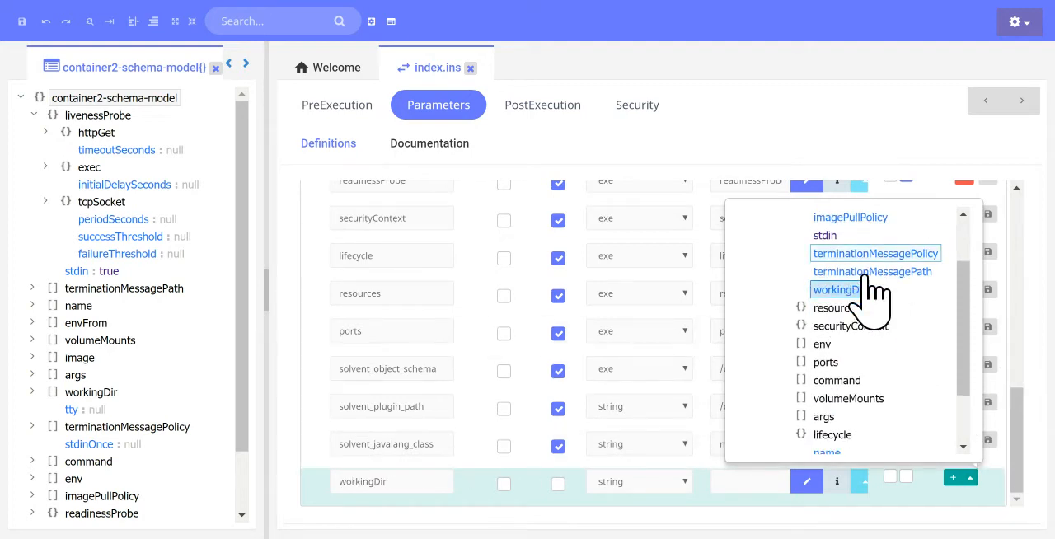
click(863, 255)
scroll(861, 342, up, 2)
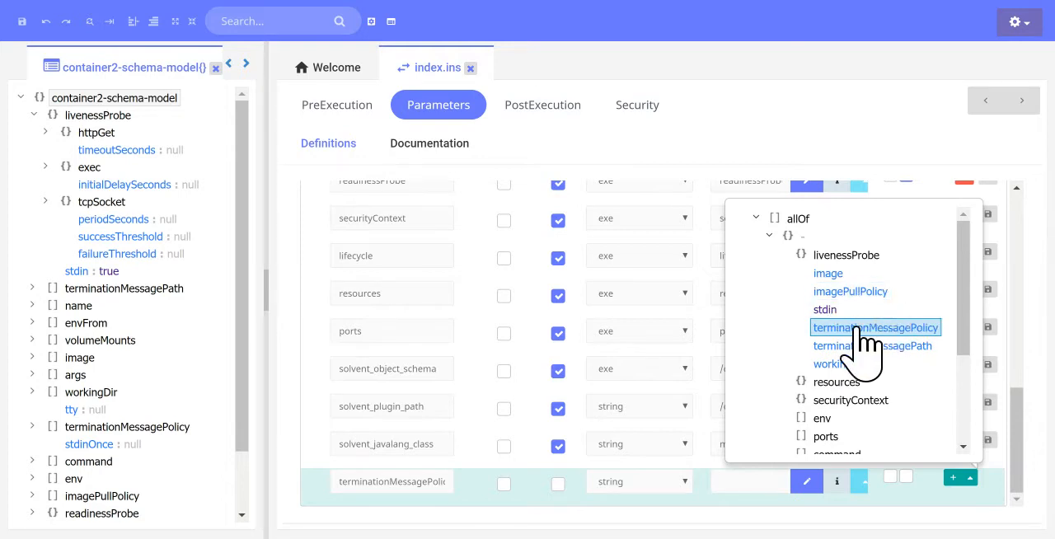
scroll(866, 334, down, 4)
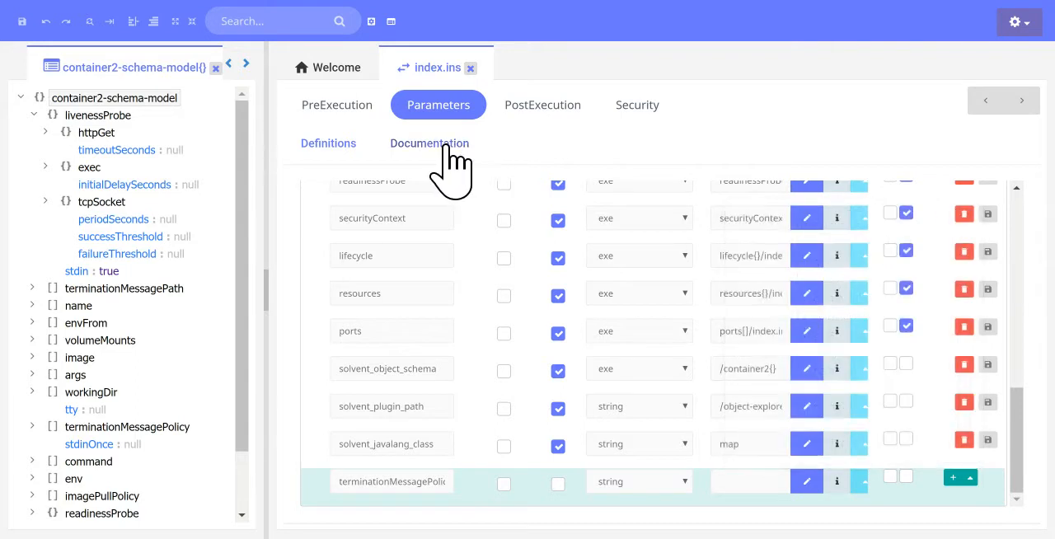
Read through the documentation of the container2-schema-model fields.
click(449, 146)
scroll(466, 342, down, 15)
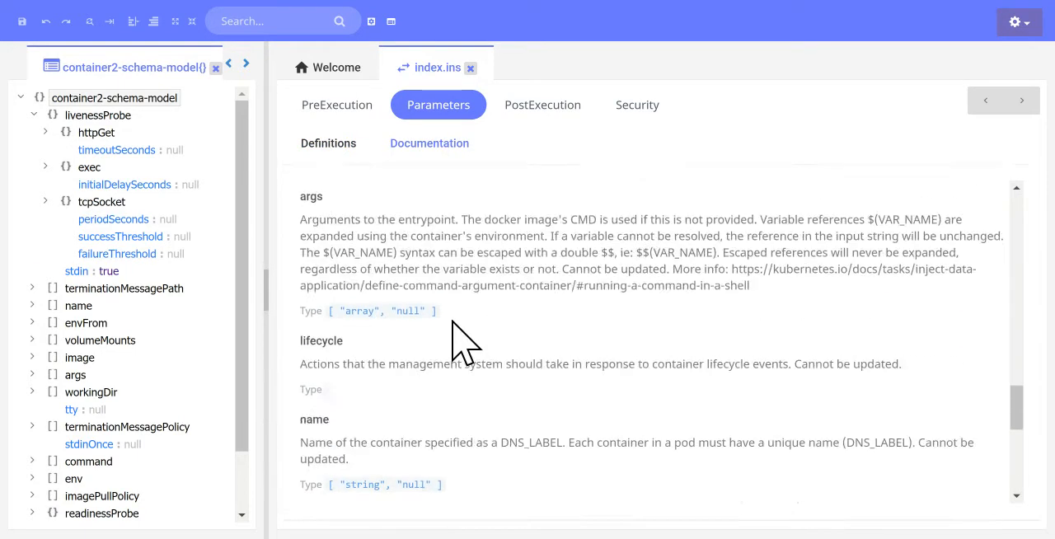
scroll(466, 342, up, 4)
scroll(458, 303, up, 10)
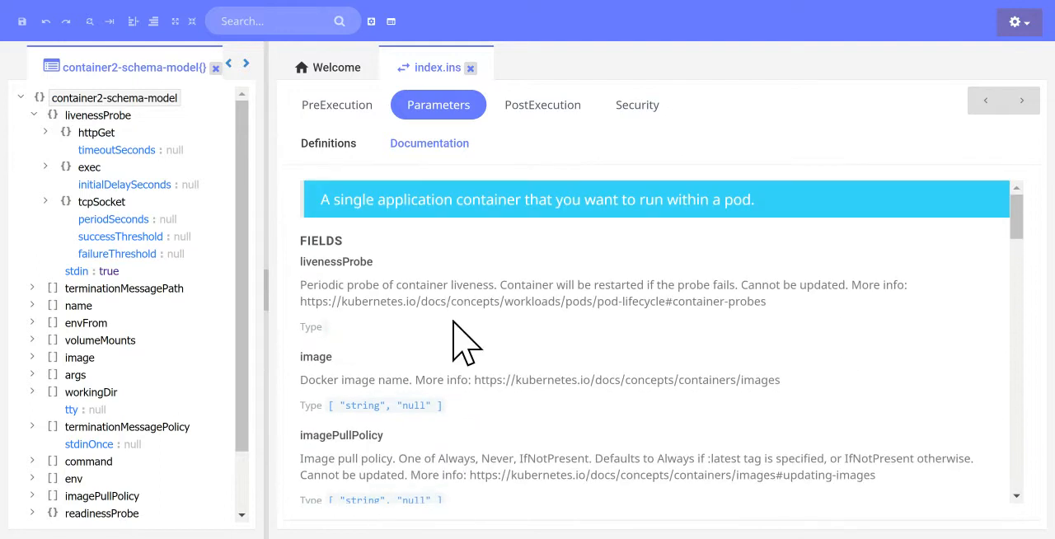
Return to the parameter definitions and browse forward to livenessProbe and back to container2-schema-model.
click(322, 145)
scroll(491, 302, up, 8)
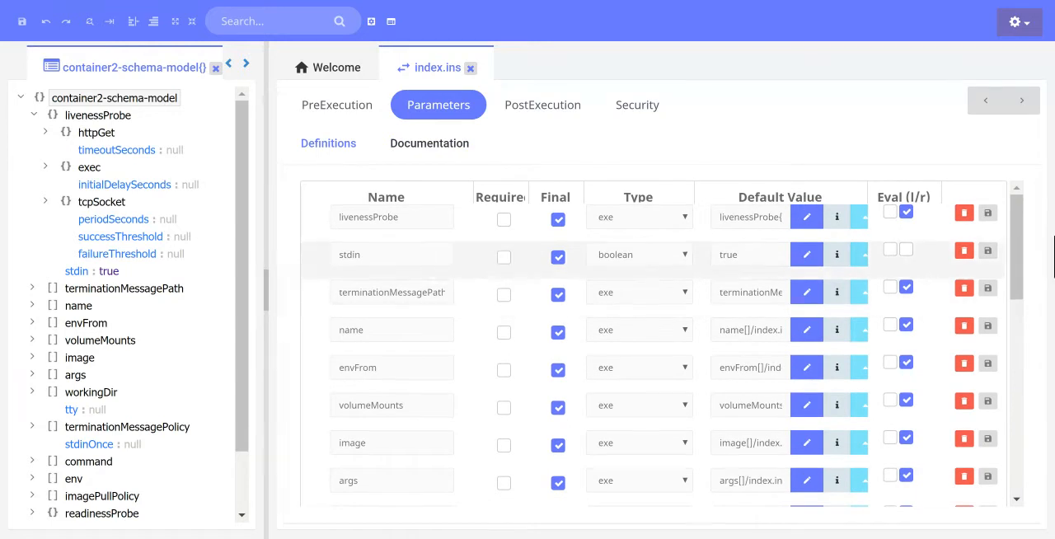
click(1022, 101)
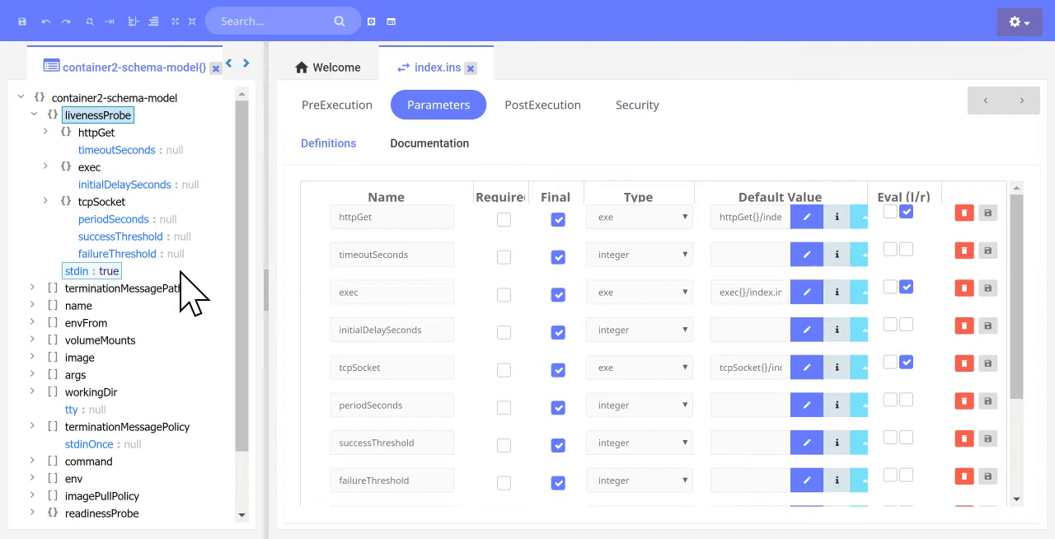
click(986, 100)
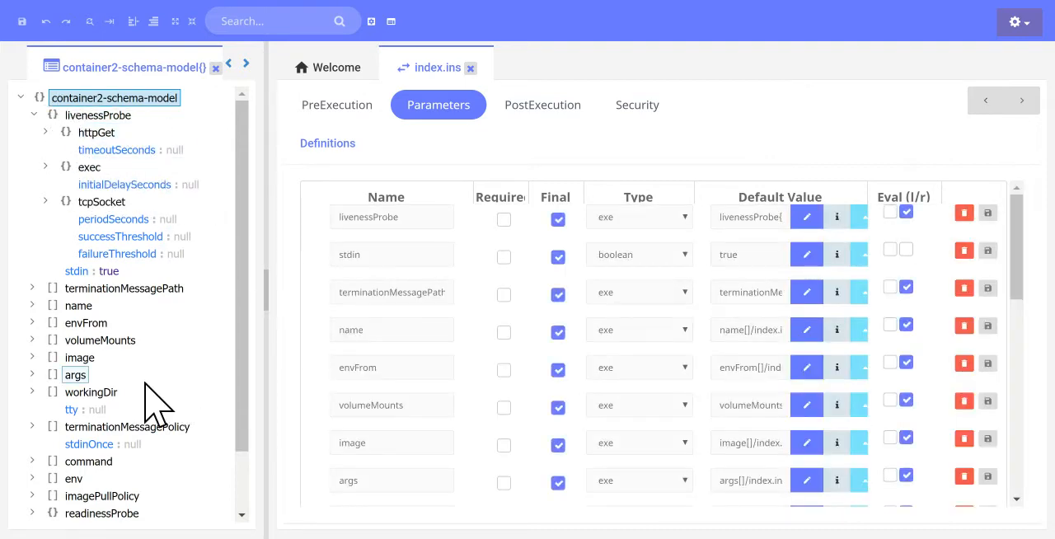
Test container2-schema-model with JSON output and look through the resulting object.
right_click(106, 99)
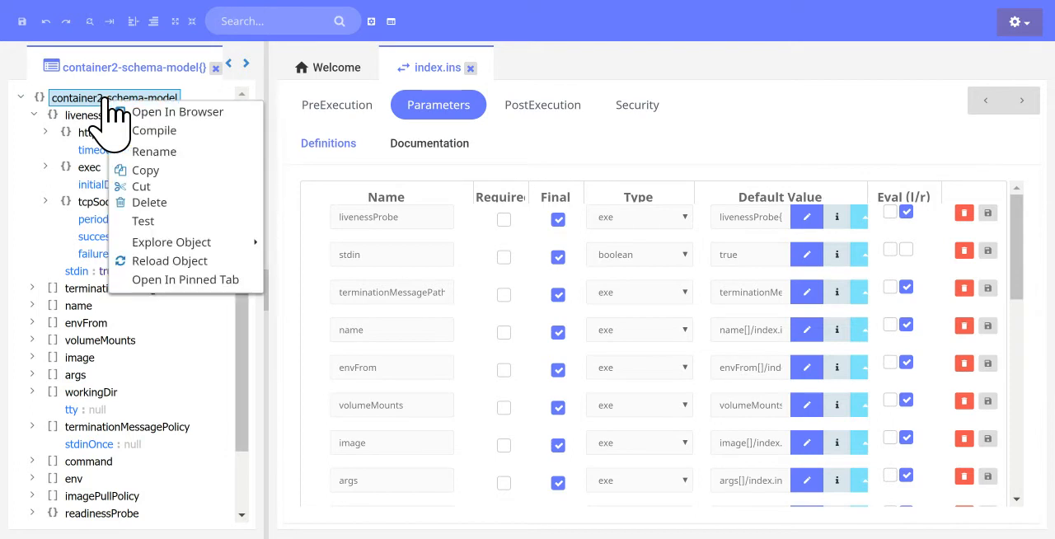
click(165, 222)
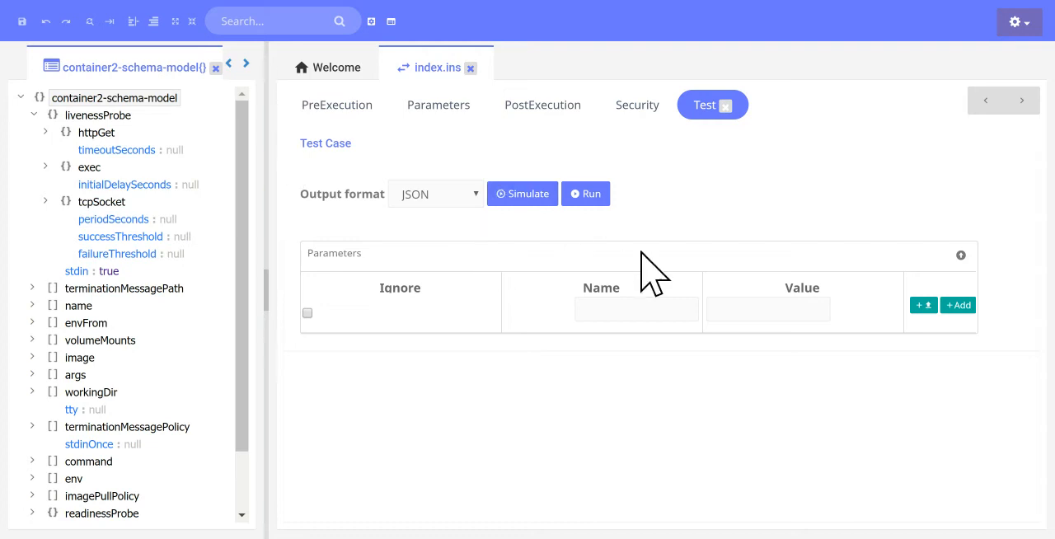
click(590, 204)
scroll(524, 284, down, 3)
scroll(524, 283, up, 3)
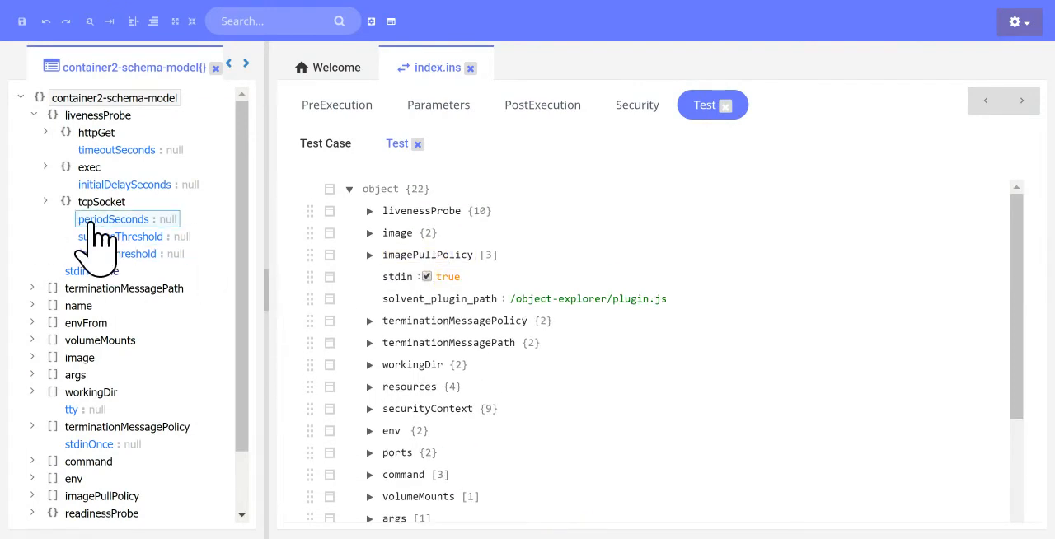
Rerun the test case with Text as the output format and compare the result with the object tree.
click(344, 147)
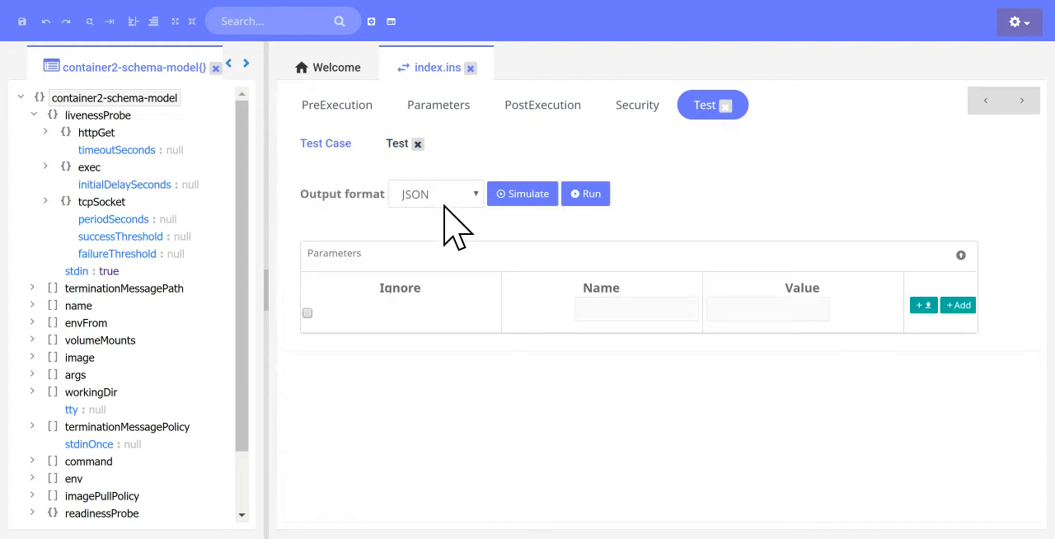
click(595, 198)
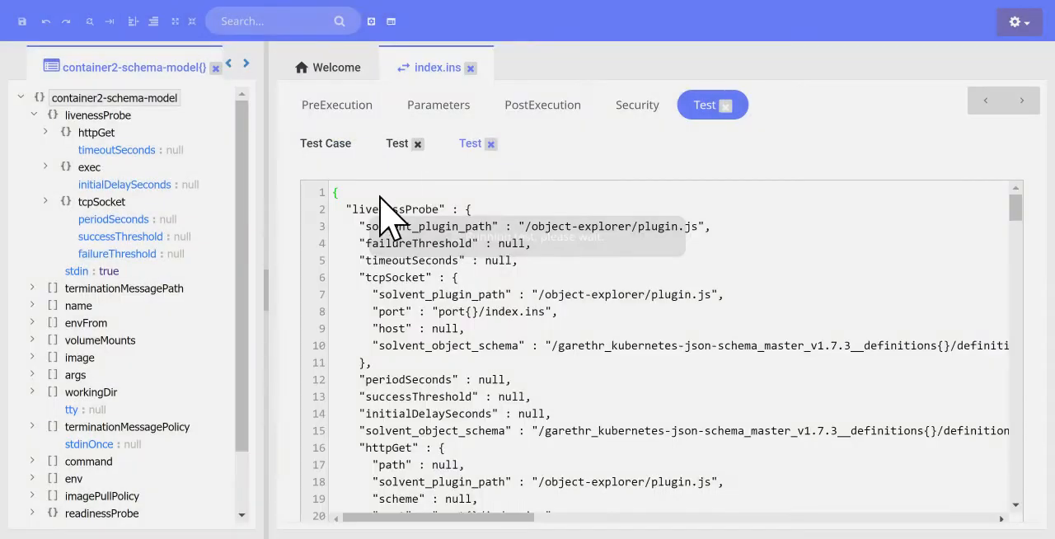
scroll(413, 241, down, 20)
scroll(661, 351, up, 20)
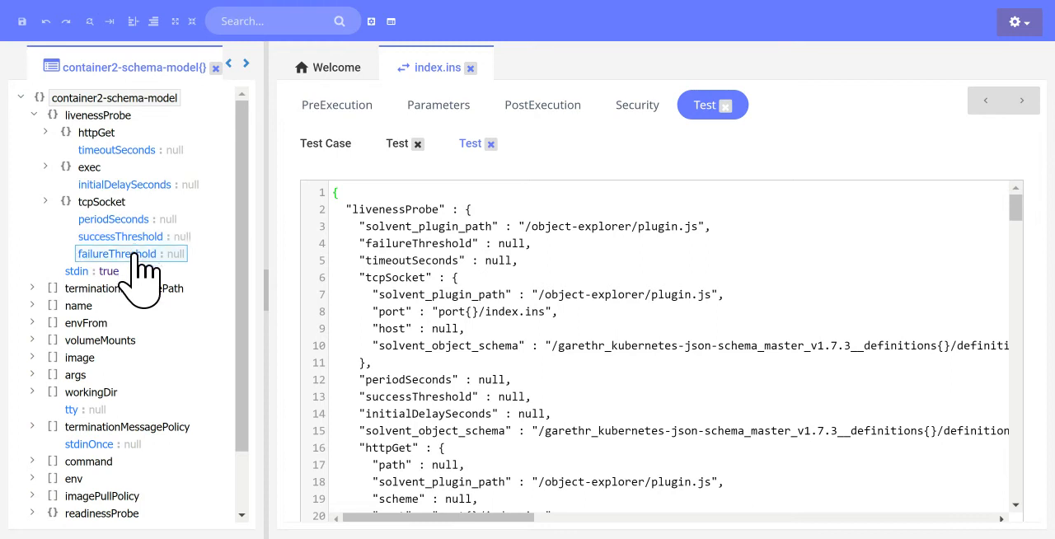
scroll(142, 276, down, 1)
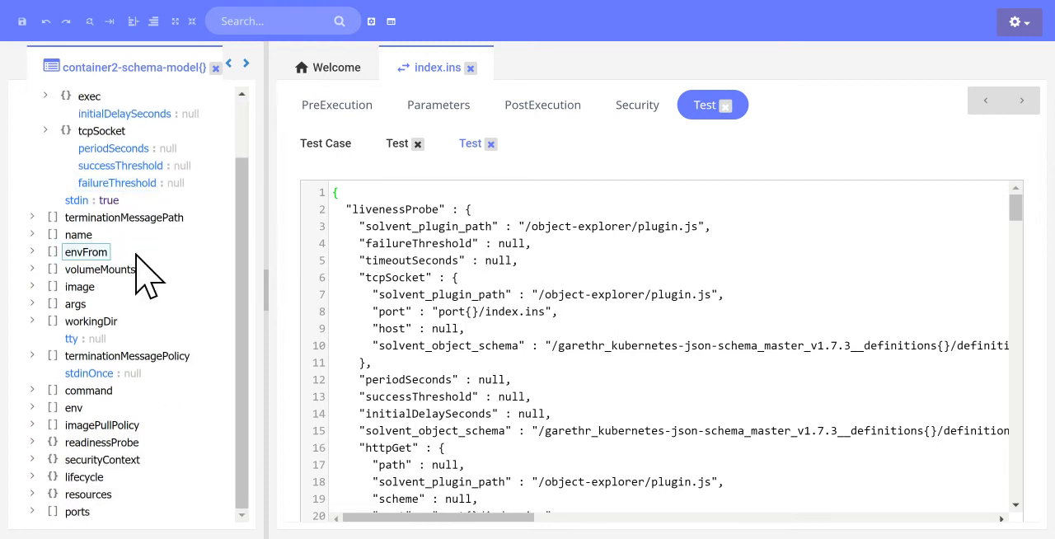
scroll(136, 258, up, 1)
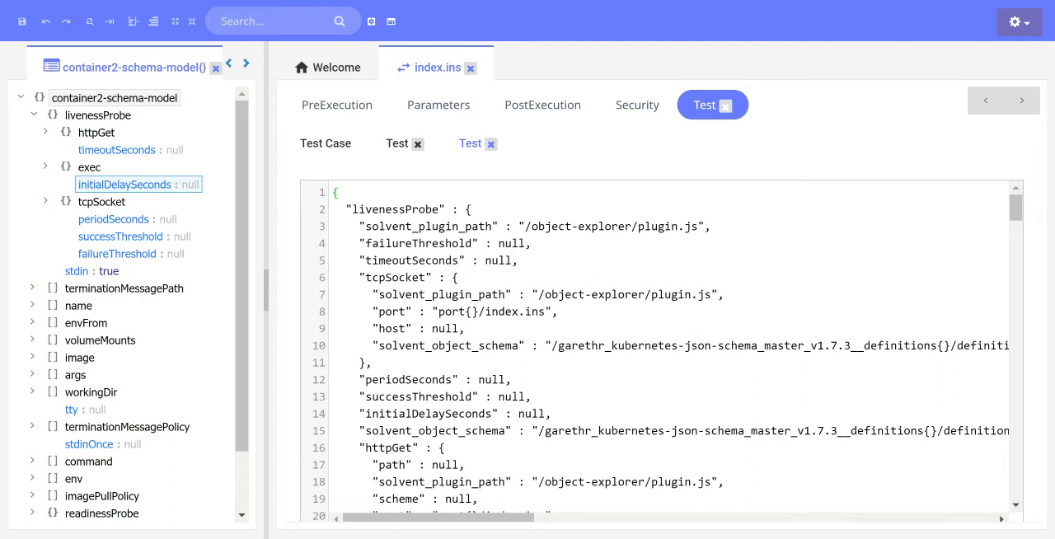
Close both test results and return to the container2-schema-model parameter definitions.
click(491, 145)
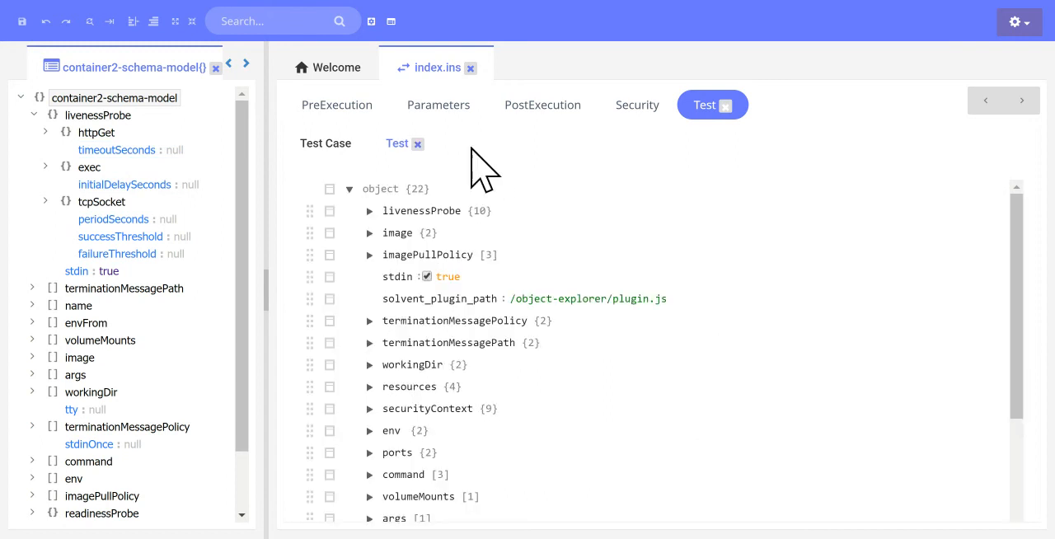
click(417, 144)
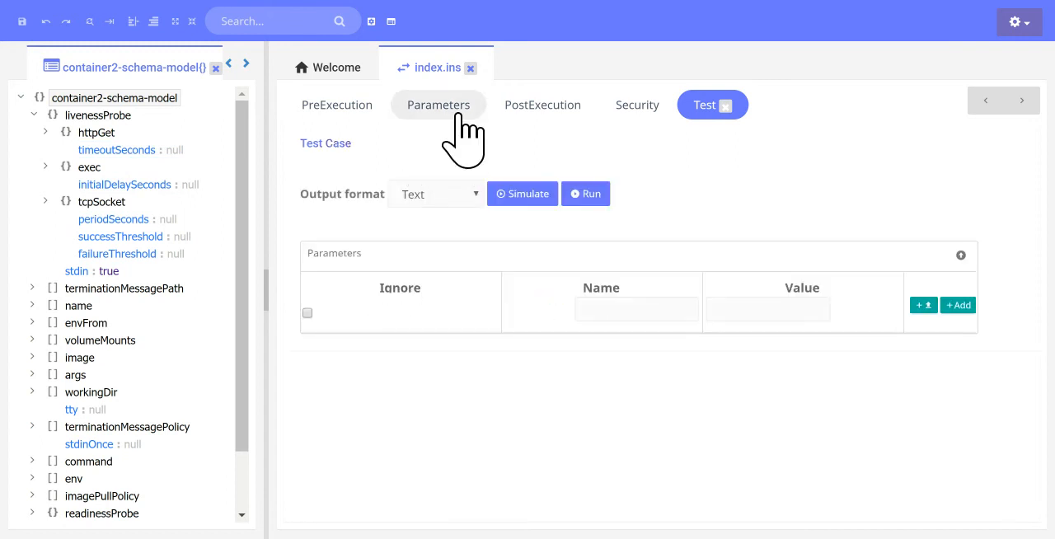
click(460, 131)
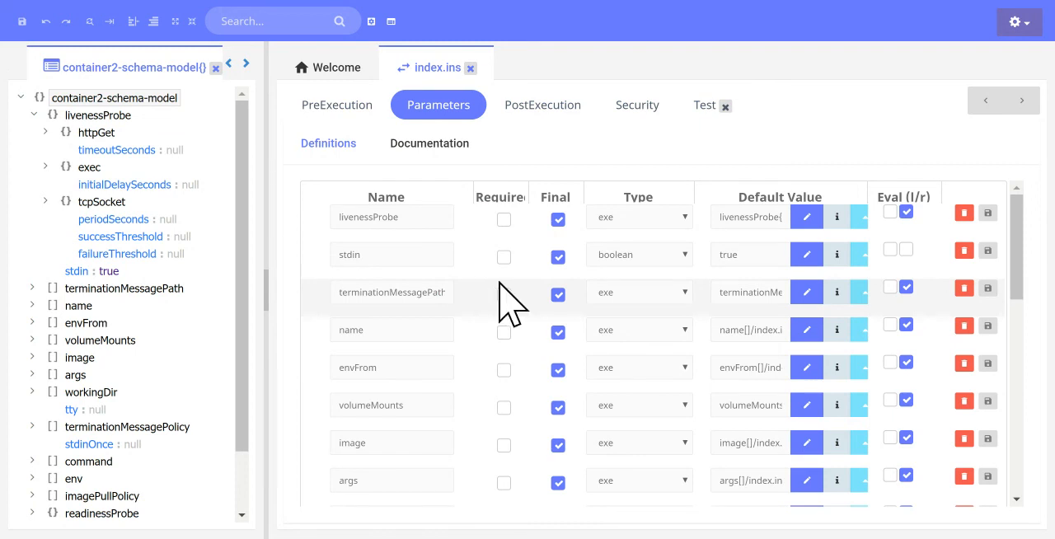
Examine the full list of container2-schema-model parameters alongside the object tree.
scroll(506, 303, down, 10)
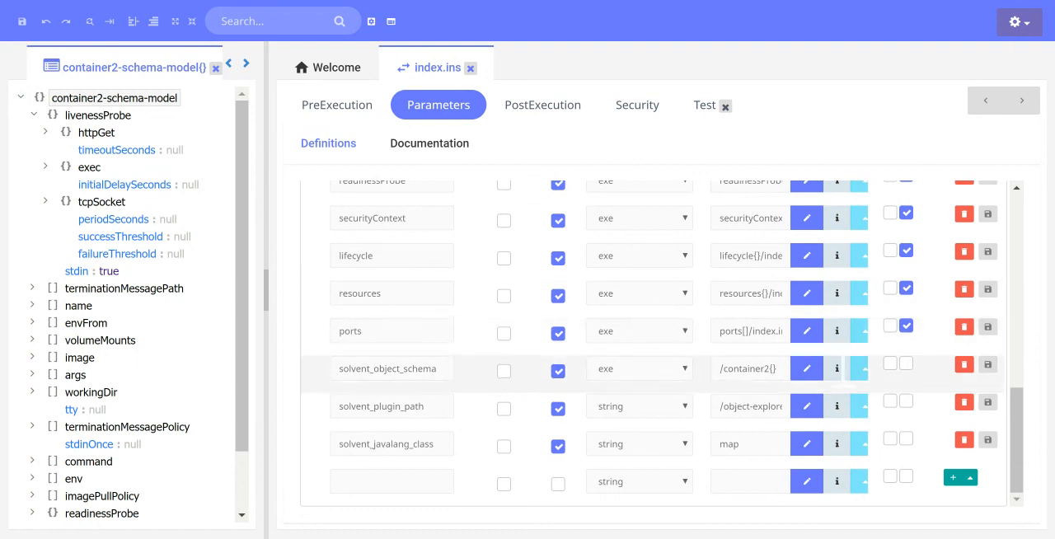
scroll(753, 356, up, 3)
scroll(752, 378, up, 6)
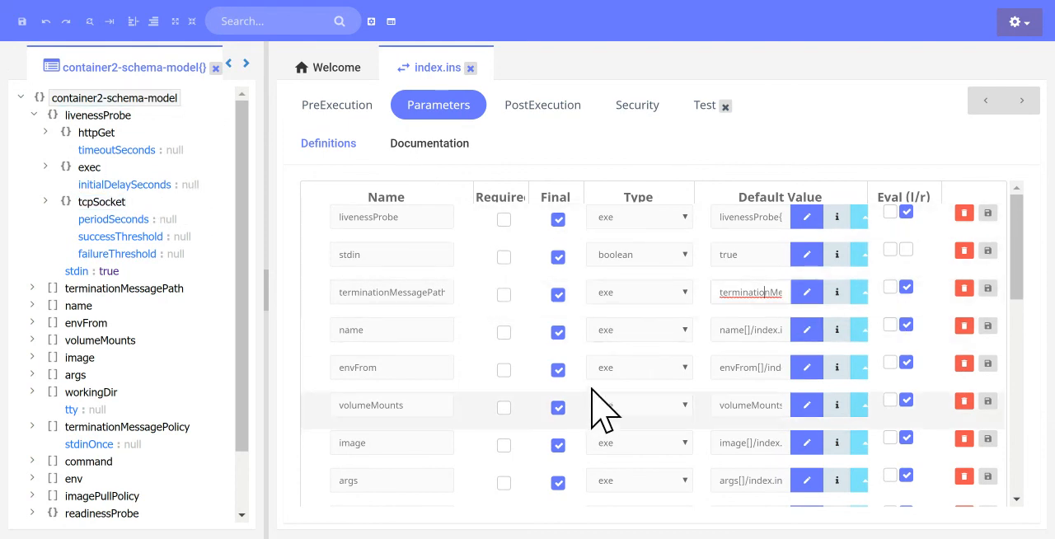
scroll(223, 288, down, 1)
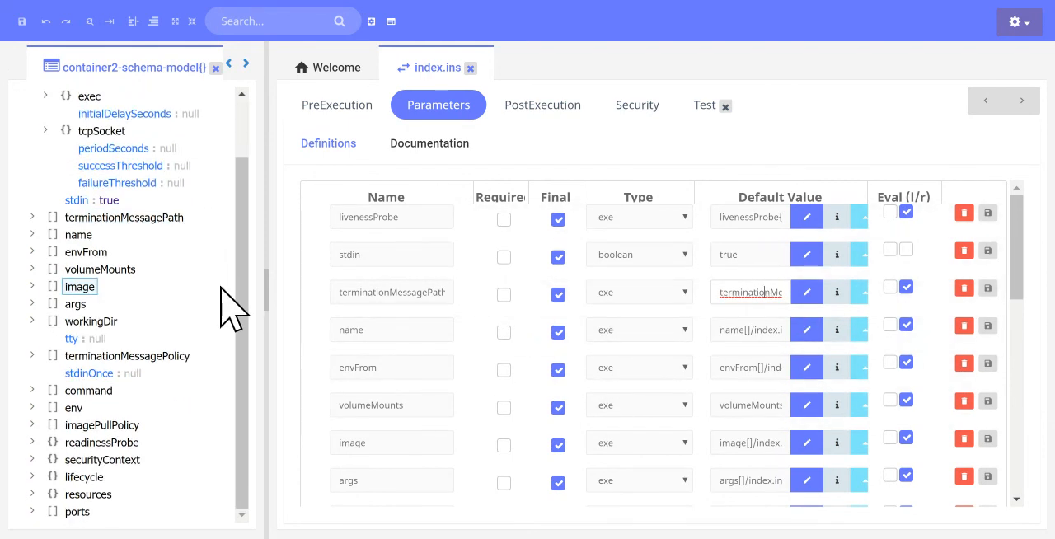
scroll(250, 309, up, 1)
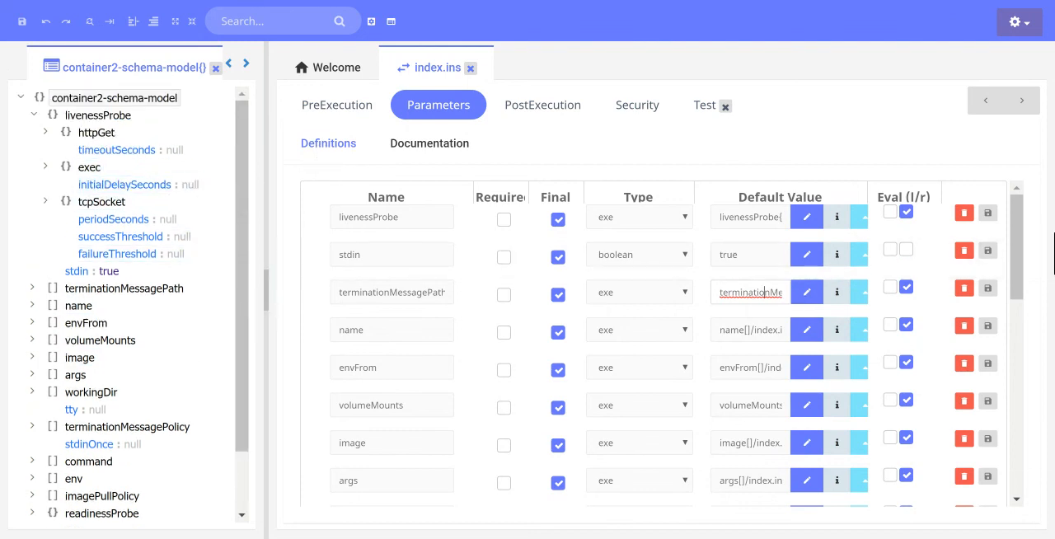
Browse forward to livenessProbe and look through its parameter definitions.
click(1023, 101)
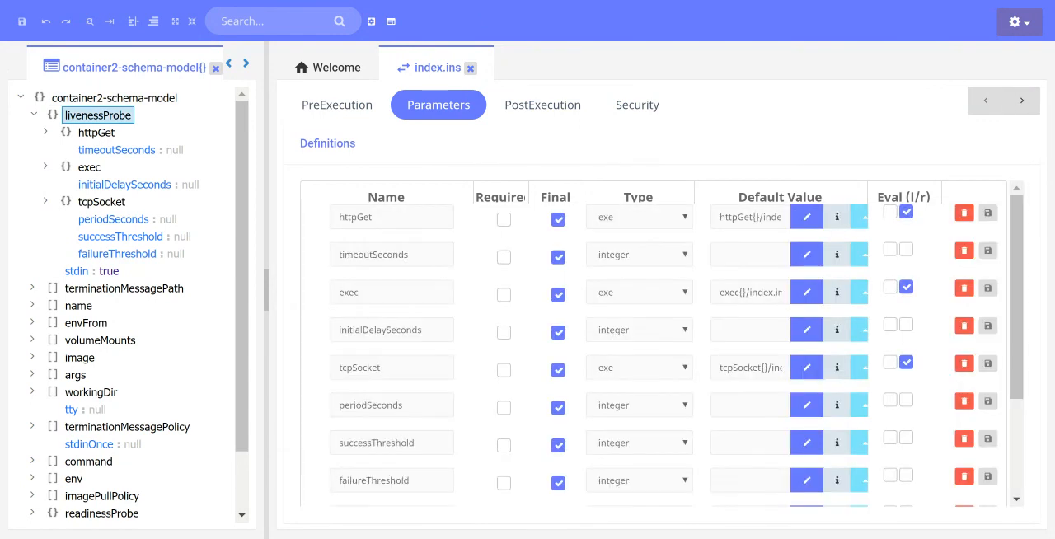
scroll(1017, 290, down, 3)
scroll(1017, 291, up, 3)
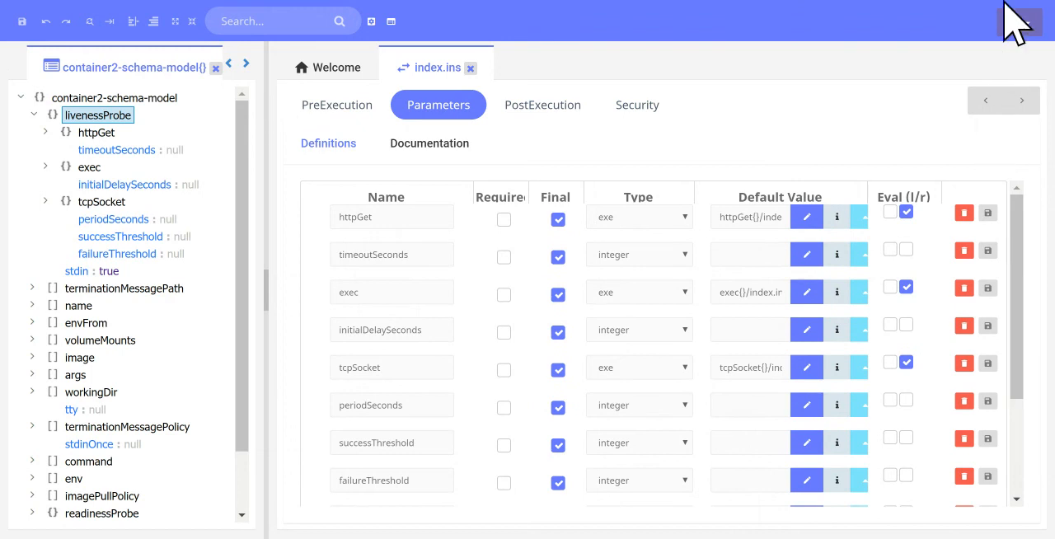